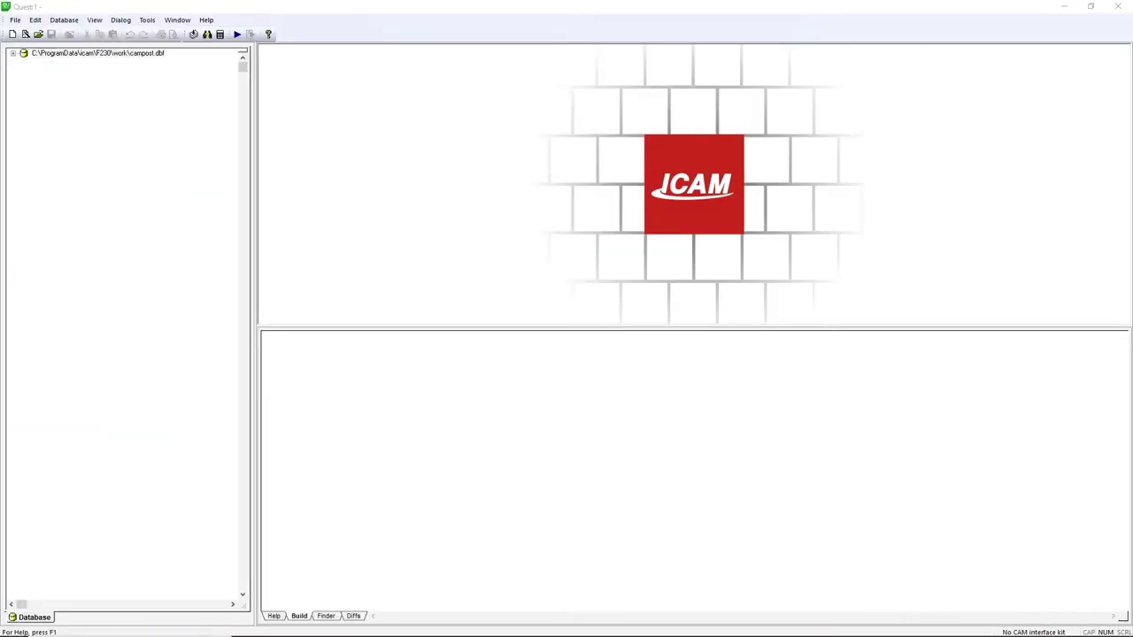
# Step: Start a new post named PP_2 with post ID NA and enter the author's name
pyautogui.click(25, 34)
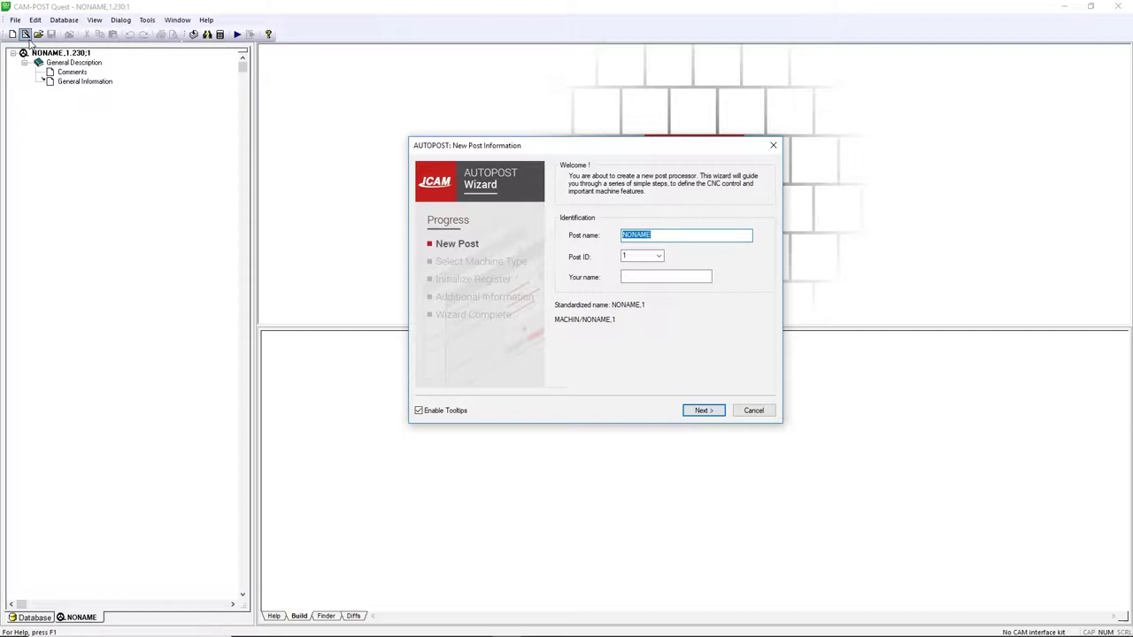
pyautogui.write('PP_2')
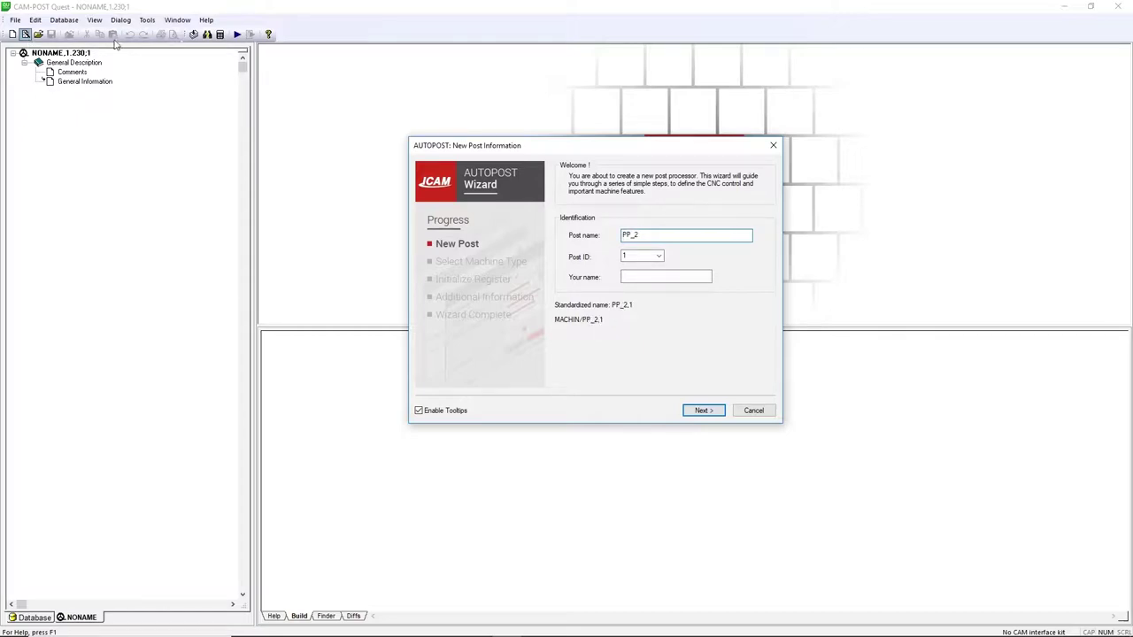
pyautogui.click(659, 257)
pyautogui.click(654, 267)
pyautogui.click(651, 276)
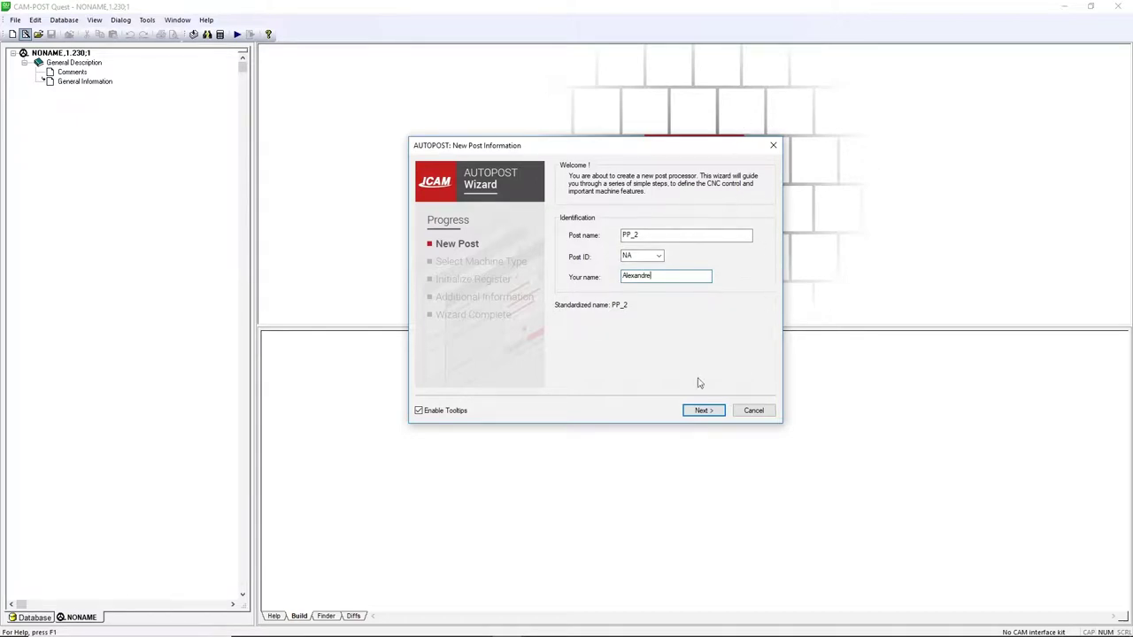
# Step: Keep a millimetre mill machine and base the control defaults on Haas Automation's Haas control
pyautogui.click(703, 411)
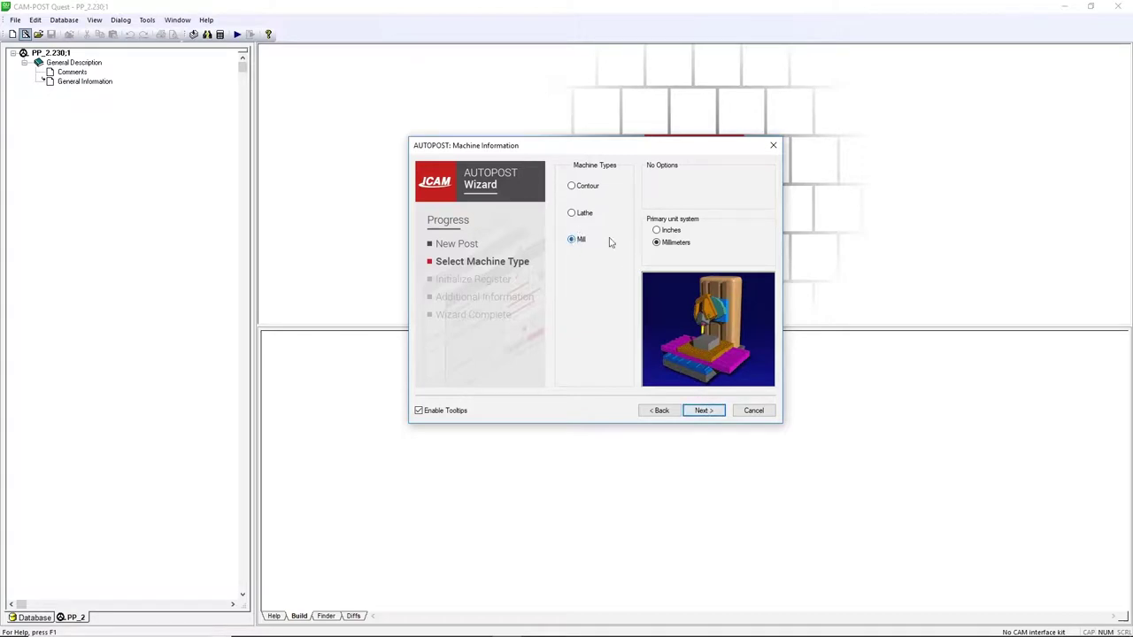
pyautogui.click(657, 242)
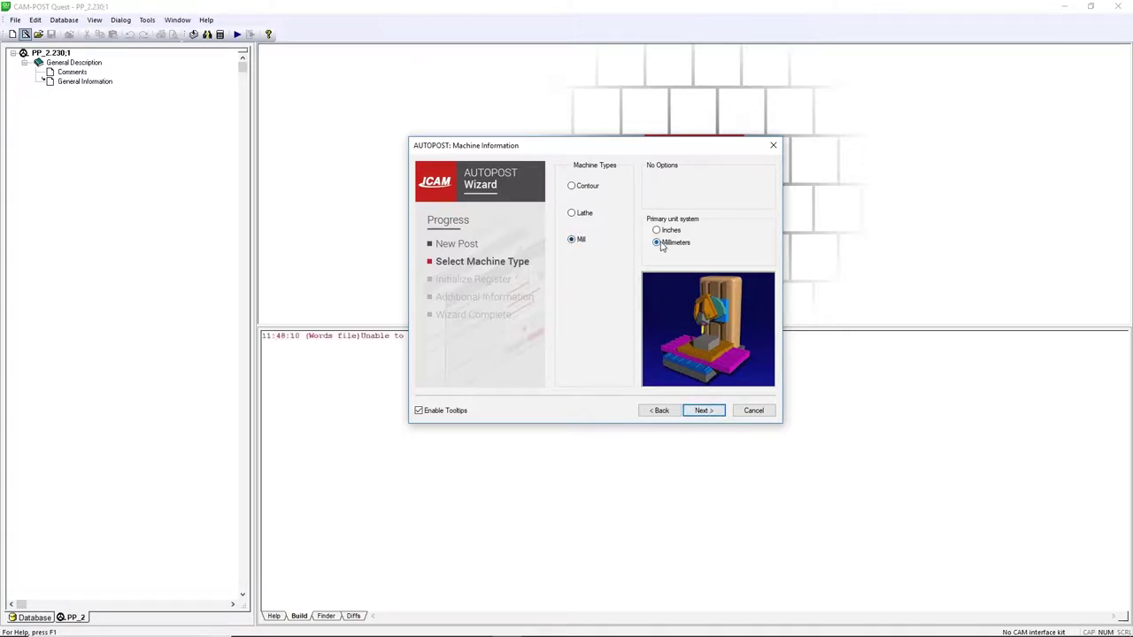
pyautogui.click(721, 416)
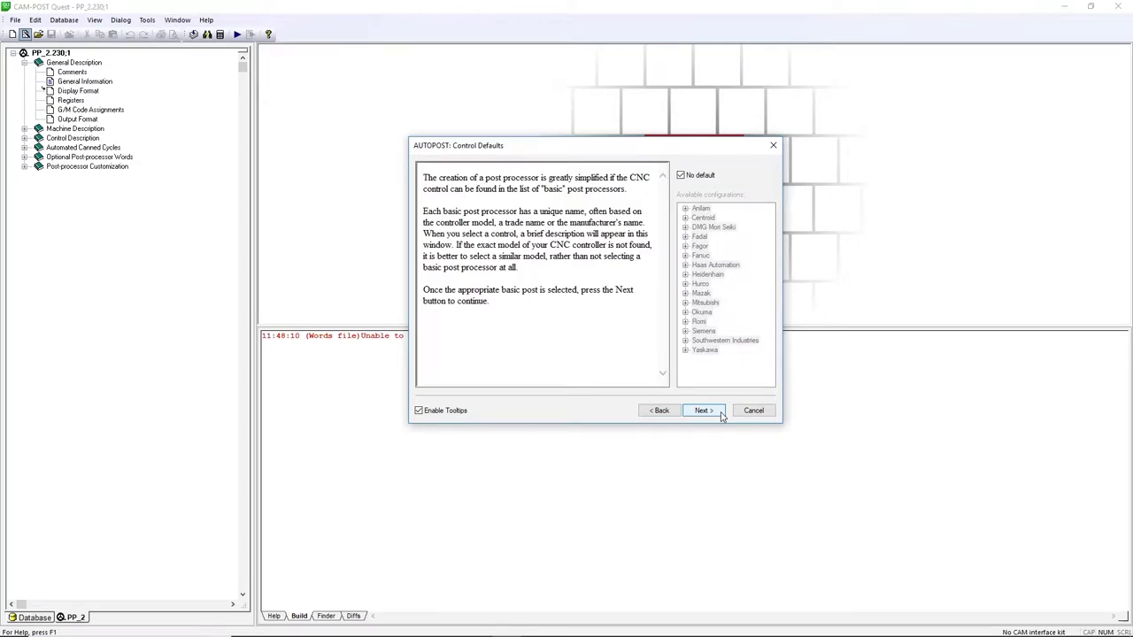
pyautogui.click(680, 175)
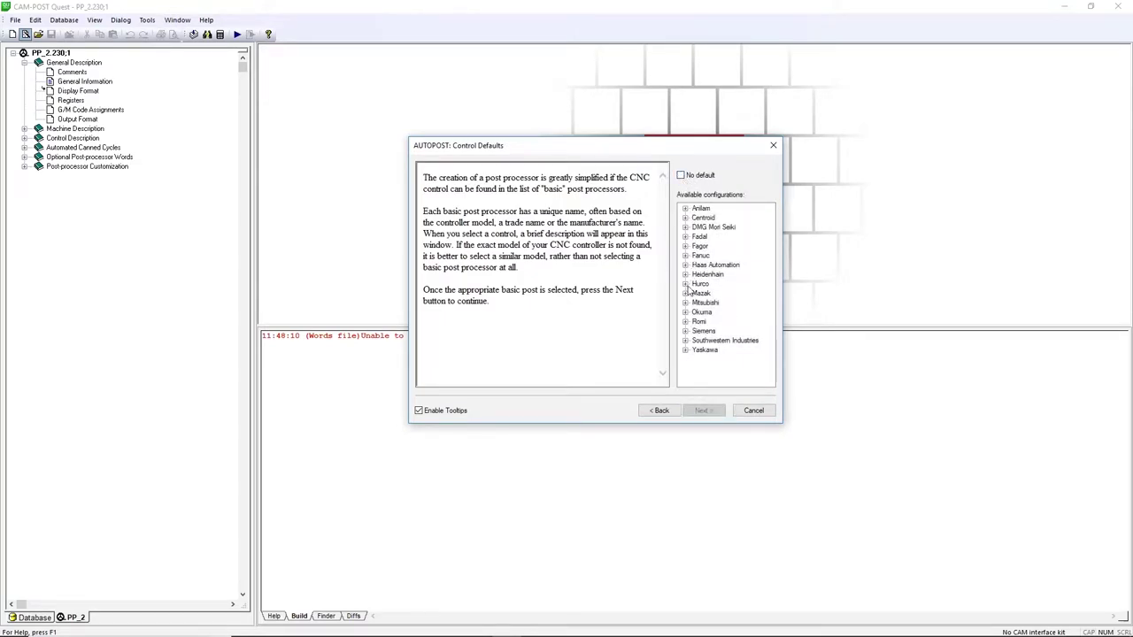
pyautogui.click(685, 264)
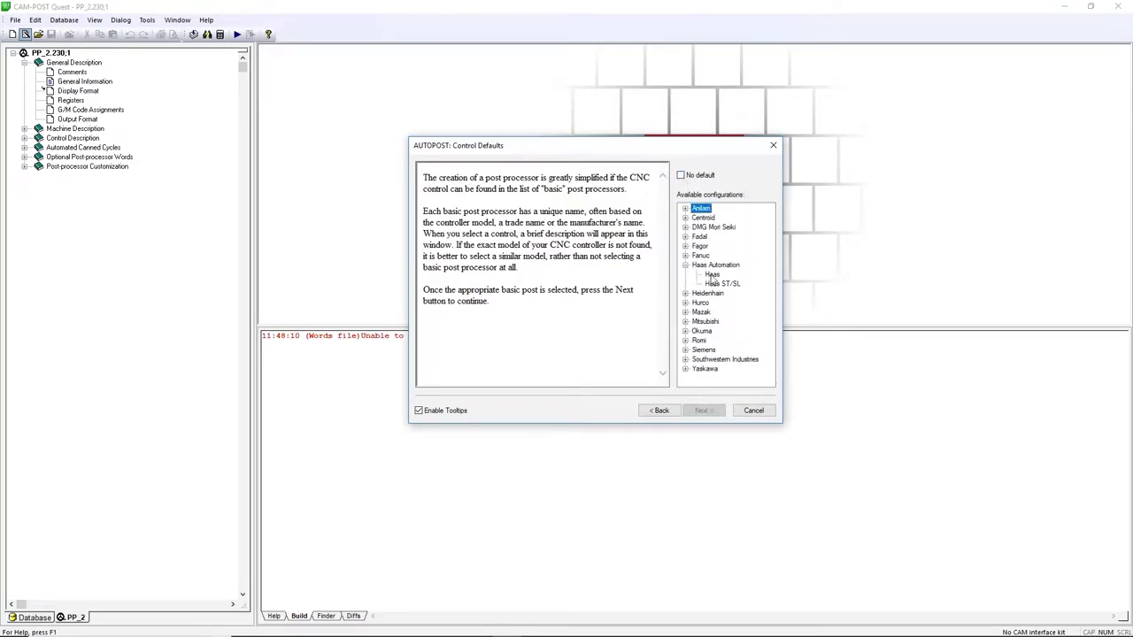
pyautogui.click(712, 275)
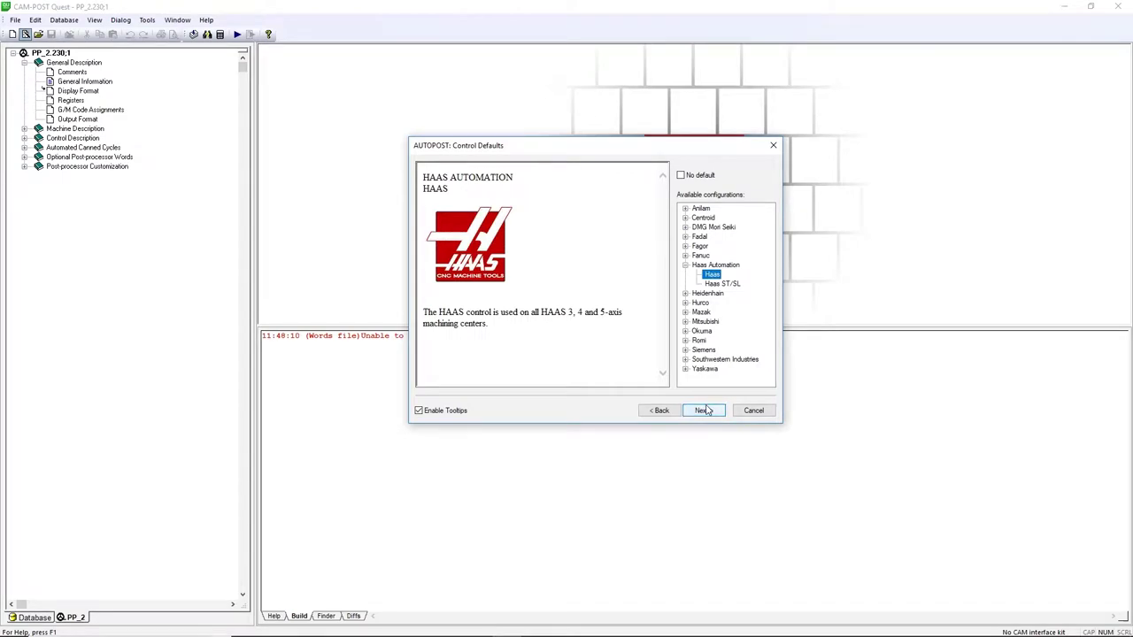
# Step: Pick vmc3.mil as the base machine configuration
pyautogui.click(706, 411)
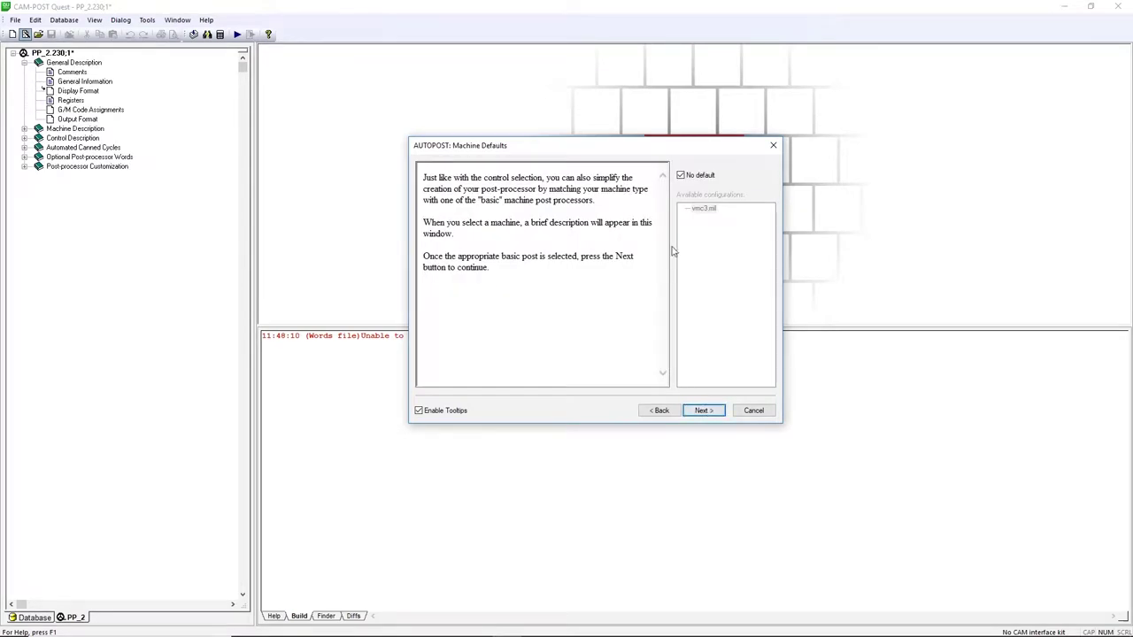
pyautogui.click(680, 176)
pyautogui.click(706, 209)
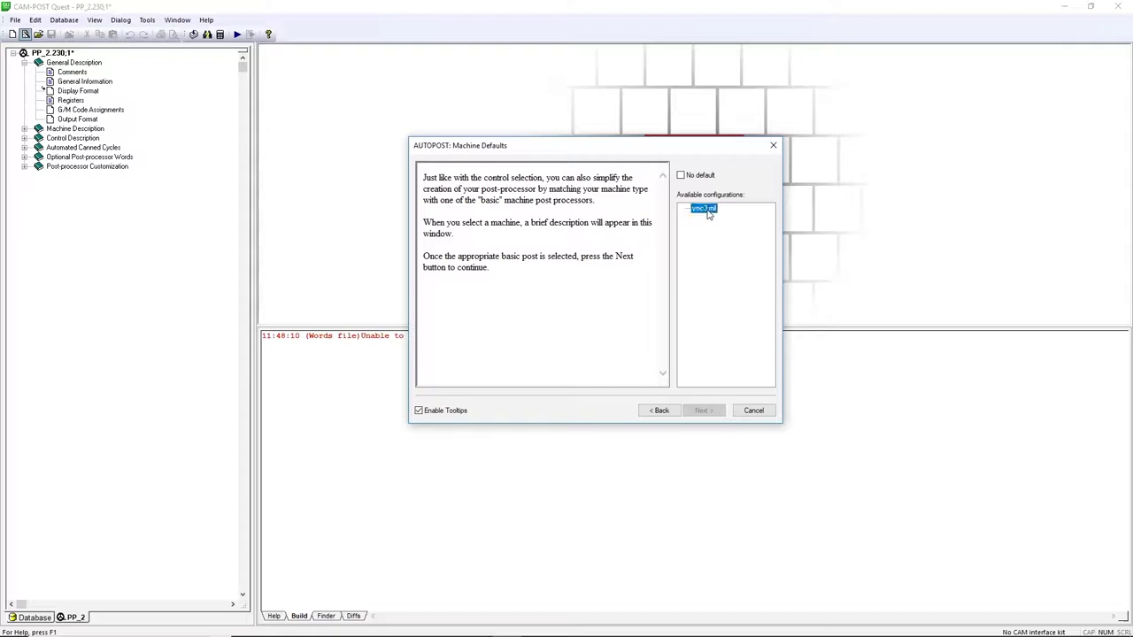
# Step: In the axis settings, switch the X, Y and Z travel limits to Total
pyautogui.click(708, 412)
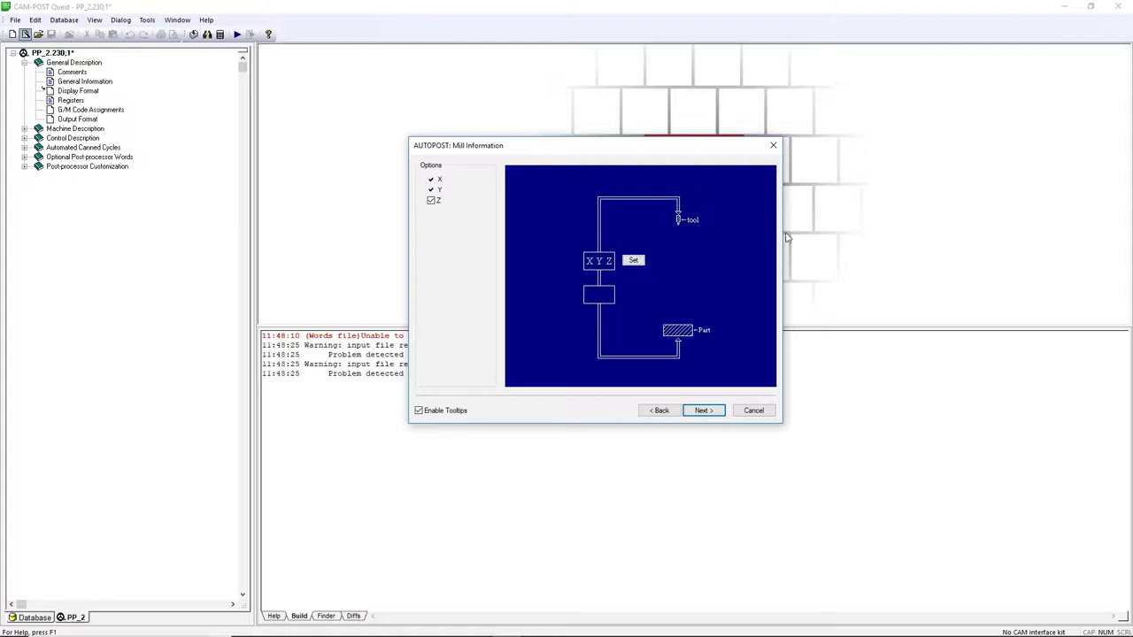
pyautogui.click(635, 262)
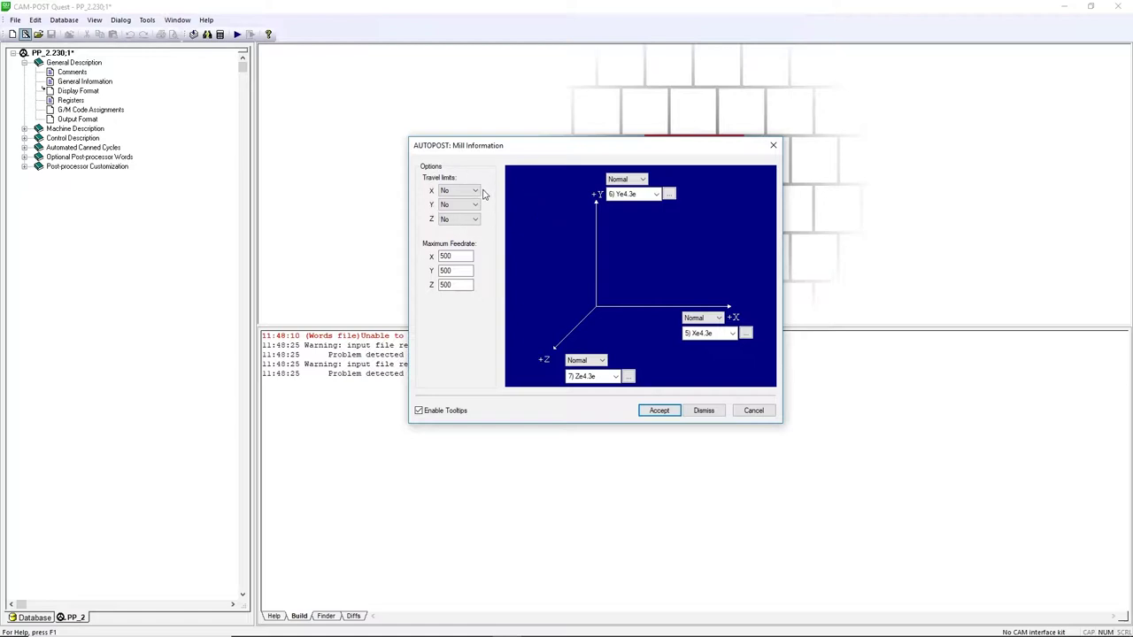
pyautogui.click(476, 192)
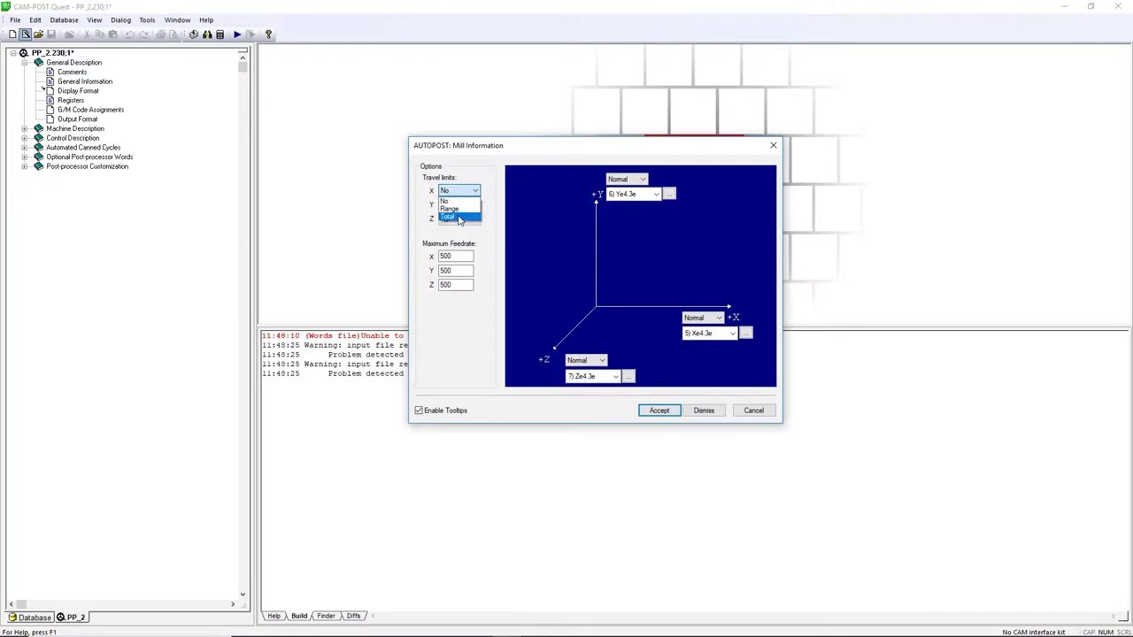
pyautogui.click(460, 217)
pyautogui.click(460, 205)
pyautogui.click(457, 230)
pyautogui.click(461, 220)
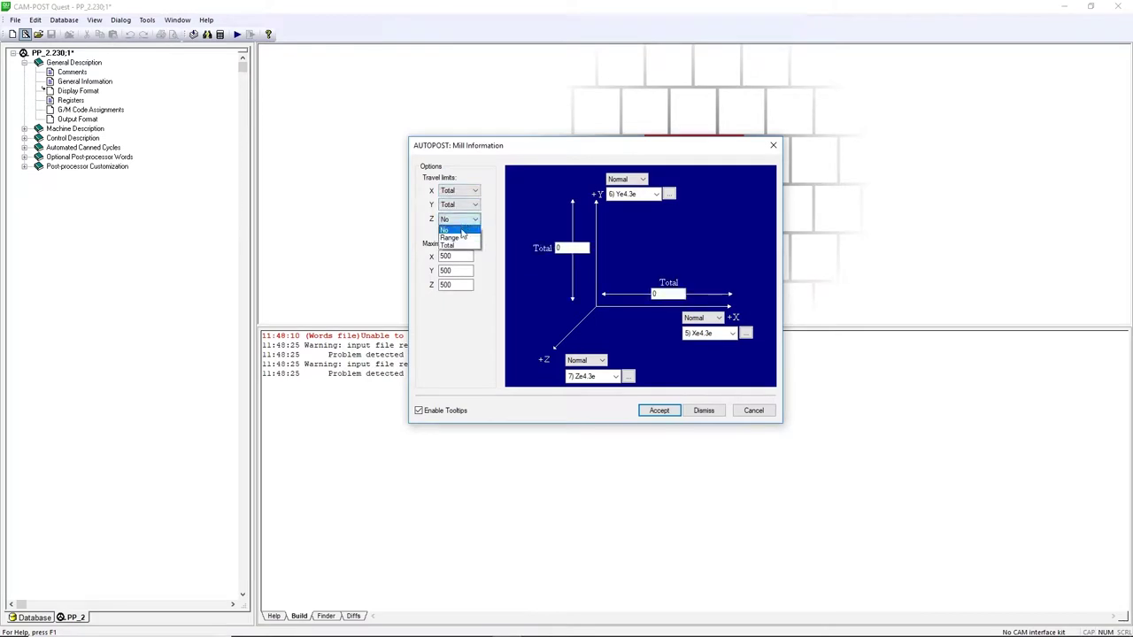
pyautogui.click(459, 246)
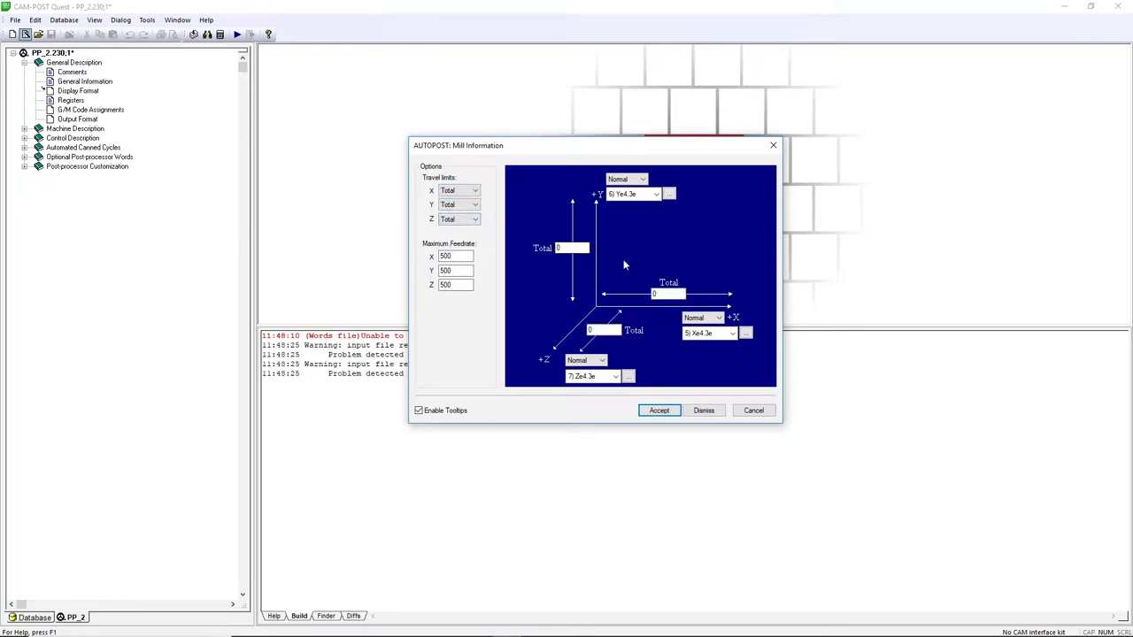
# Step: Enter total travels of 1016, 660 and 635 and 12700 maximum feedrates for X, Y and Z
pyautogui.doubleClick(666, 294)
pyautogui.press('BackSpace')
pyautogui.doubleClick(577, 250)
pyautogui.write('66')
pyautogui.doubleClick(591, 330)
pyautogui.doubleClick(455, 256)
pyautogui.write('127')
pyautogui.moveTo(471, 256); pyautogui.dragTo(425, 286)
pyautogui.write('12700')
pyautogui.write('12700')
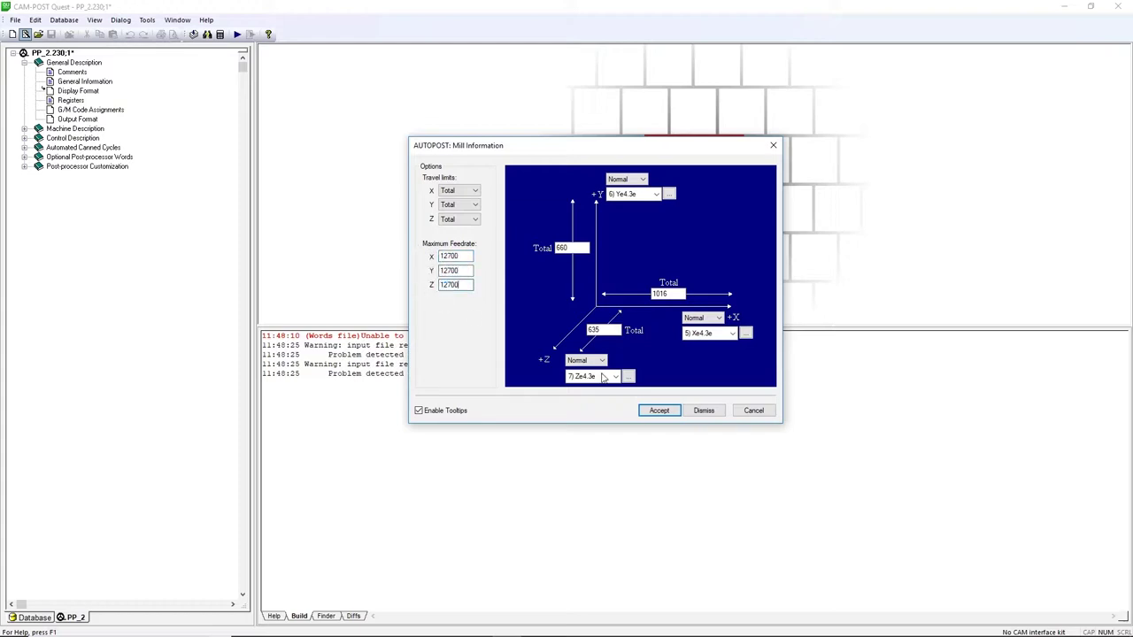
# Step: Accept the axis settings and review the Machine Options sequence numbering, registers and coolant settings
pyautogui.click(659, 411)
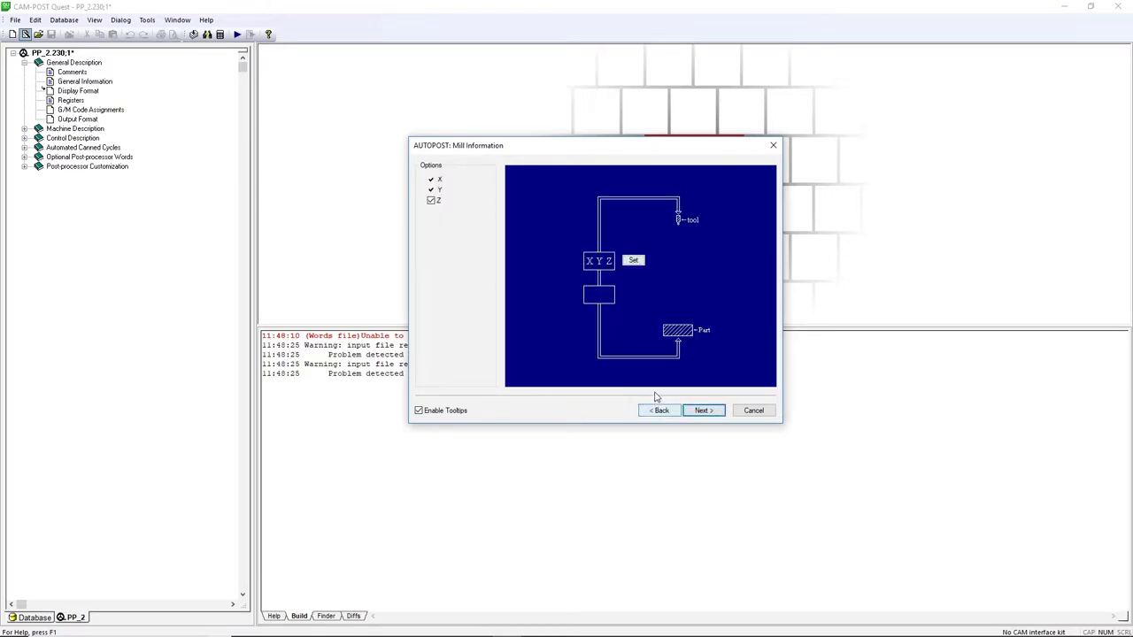
pyautogui.click(699, 411)
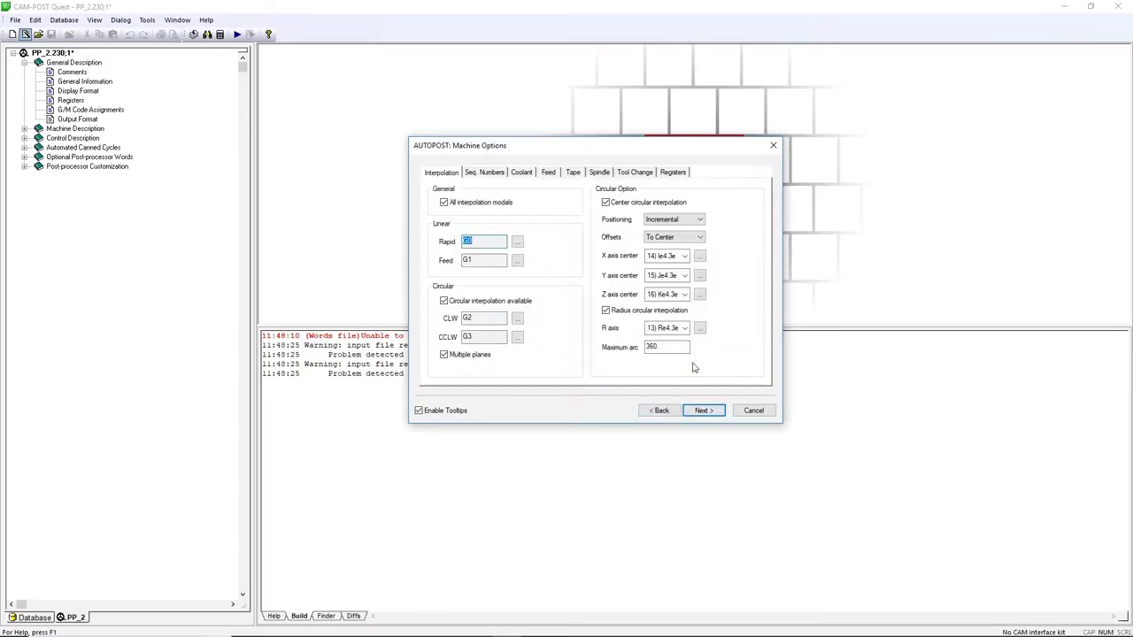
pyautogui.click(489, 177)
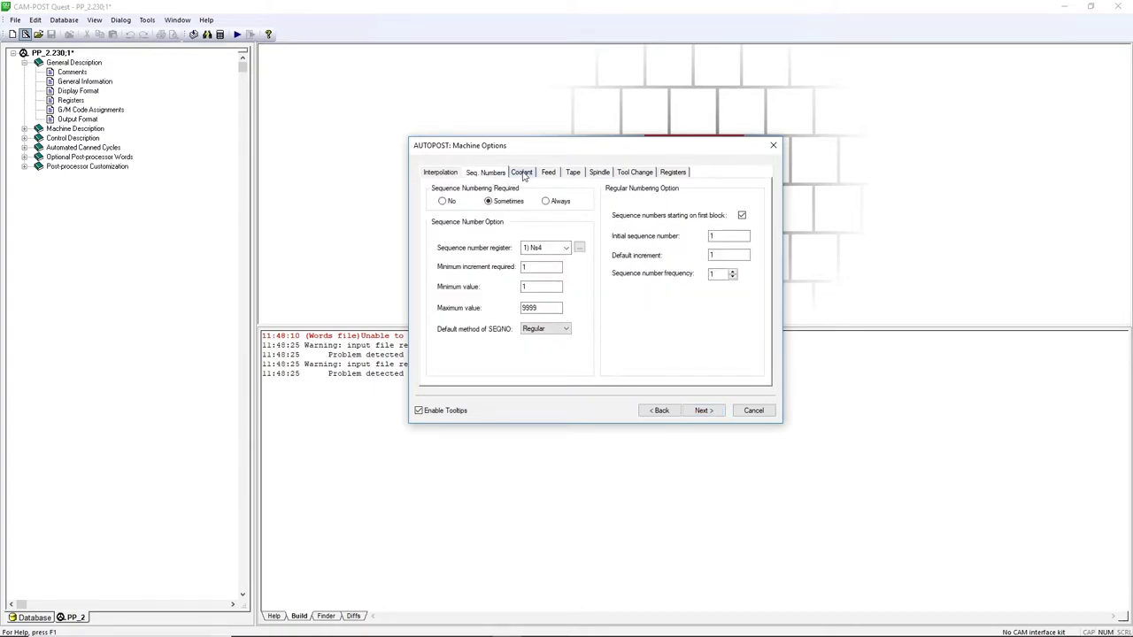
pyautogui.click(670, 174)
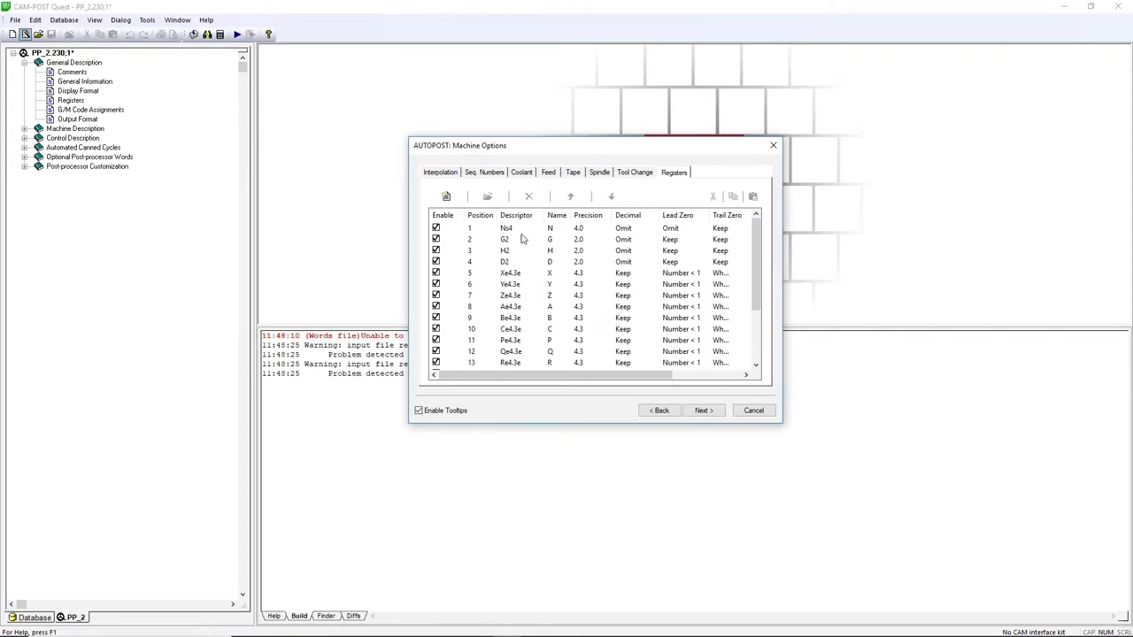
pyautogui.click(522, 173)
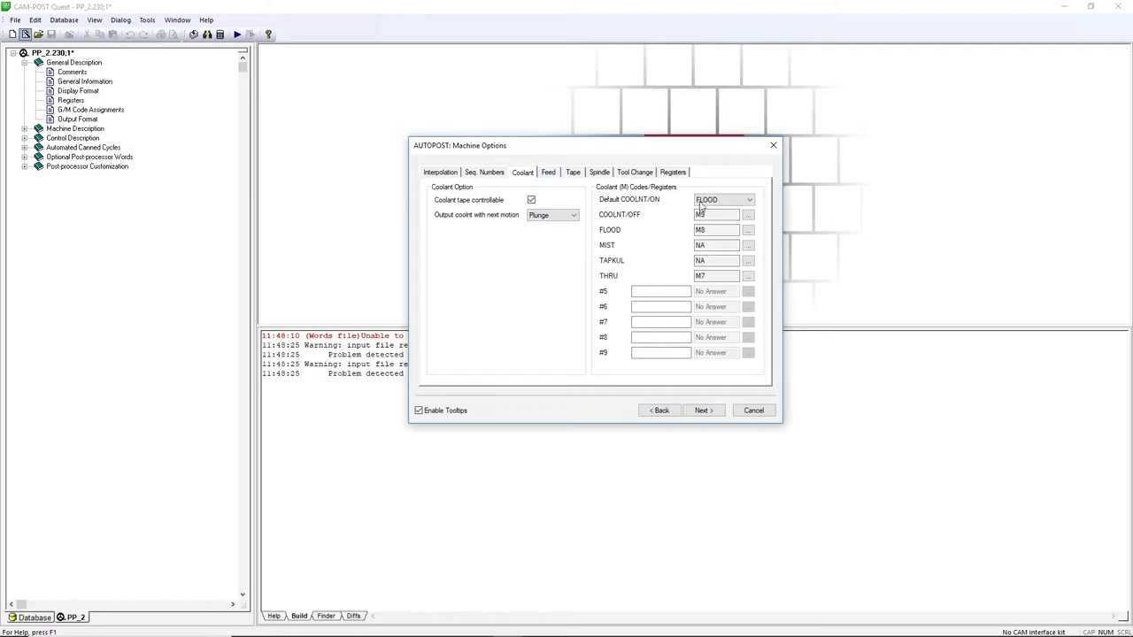
# Step: Change the flood coolant code to M18 and set the spindle maximum RPM to 15000
pyautogui.click(748, 231)
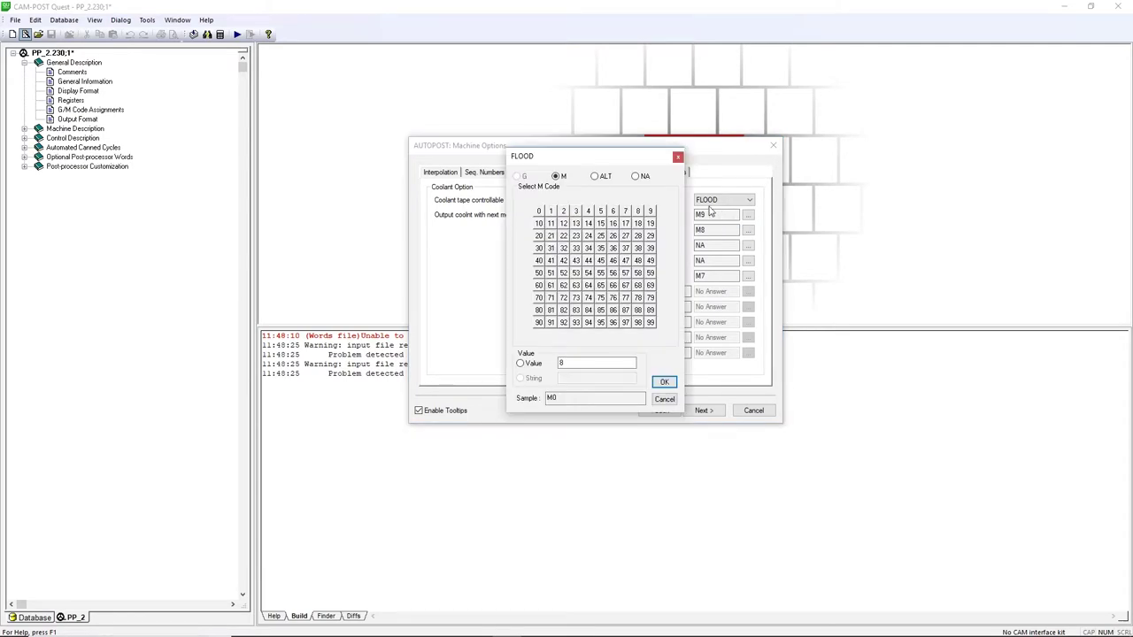
pyautogui.doubleClick(637, 224)
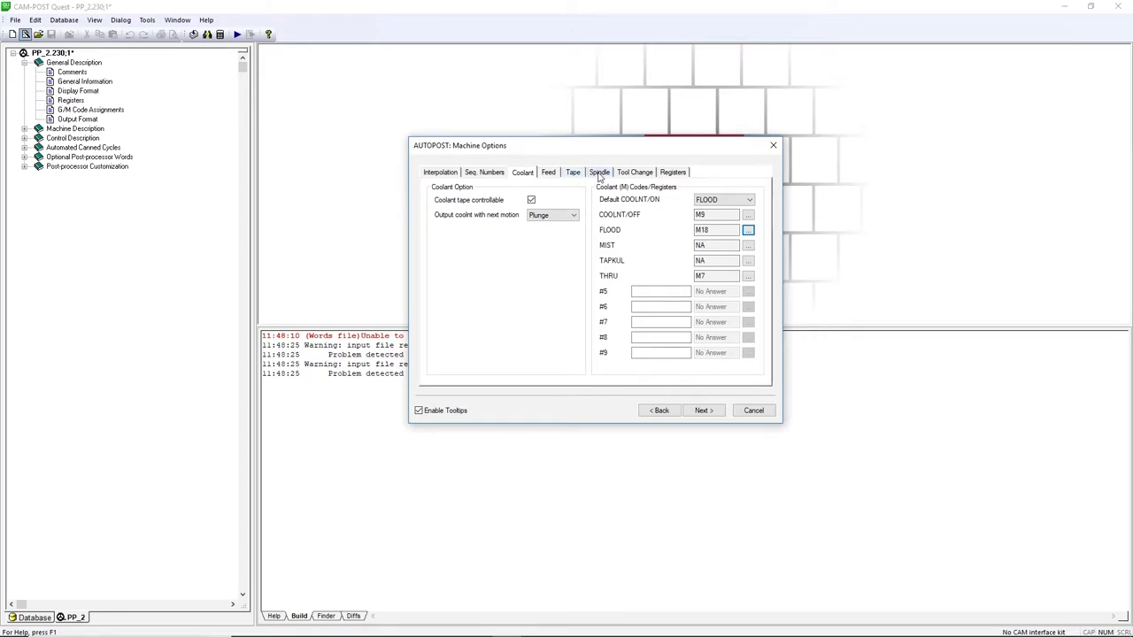
pyautogui.click(599, 174)
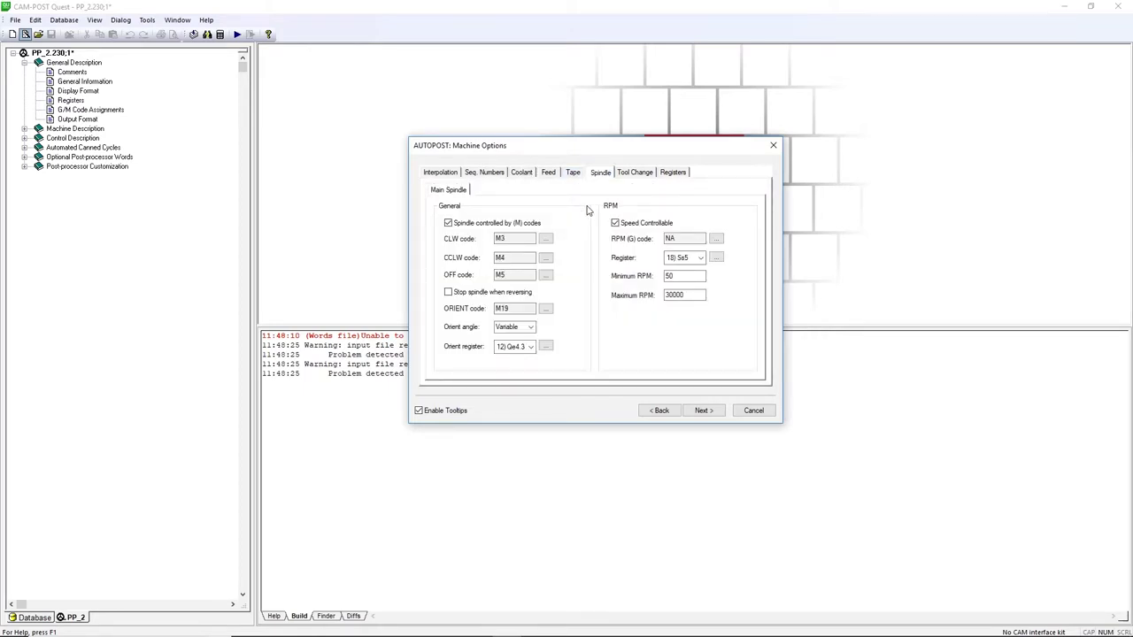
pyautogui.doubleClick(677, 295)
pyautogui.write('1500')
# Step: Enable special tool-select codes with tools selected immediately, then advance to RMD Customization
pyautogui.click(640, 174)
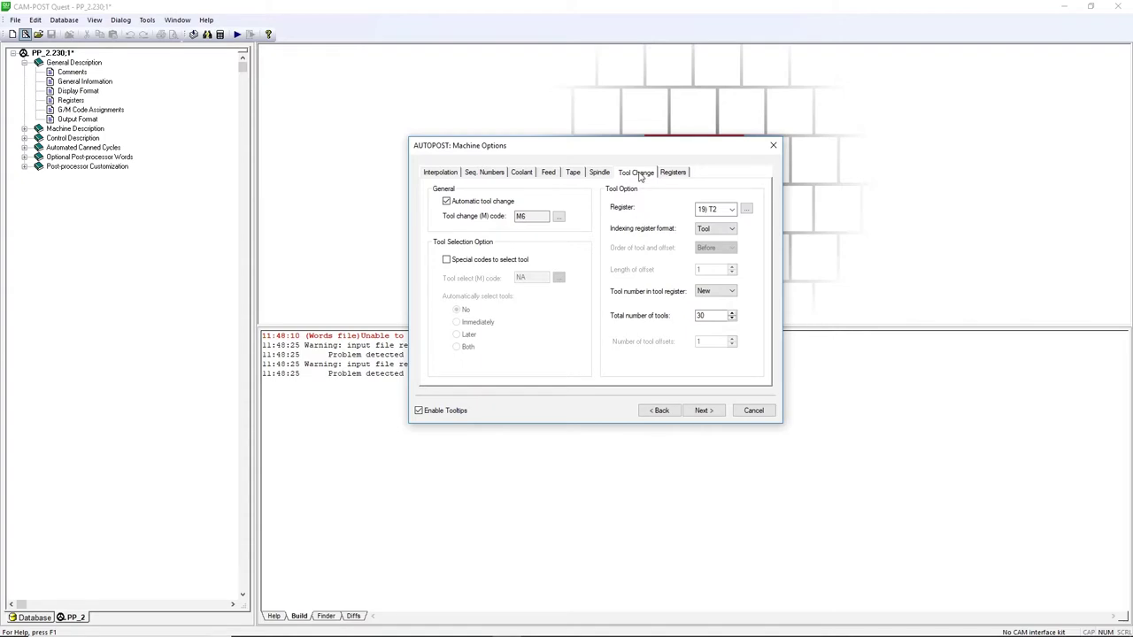
pyautogui.click(450, 261)
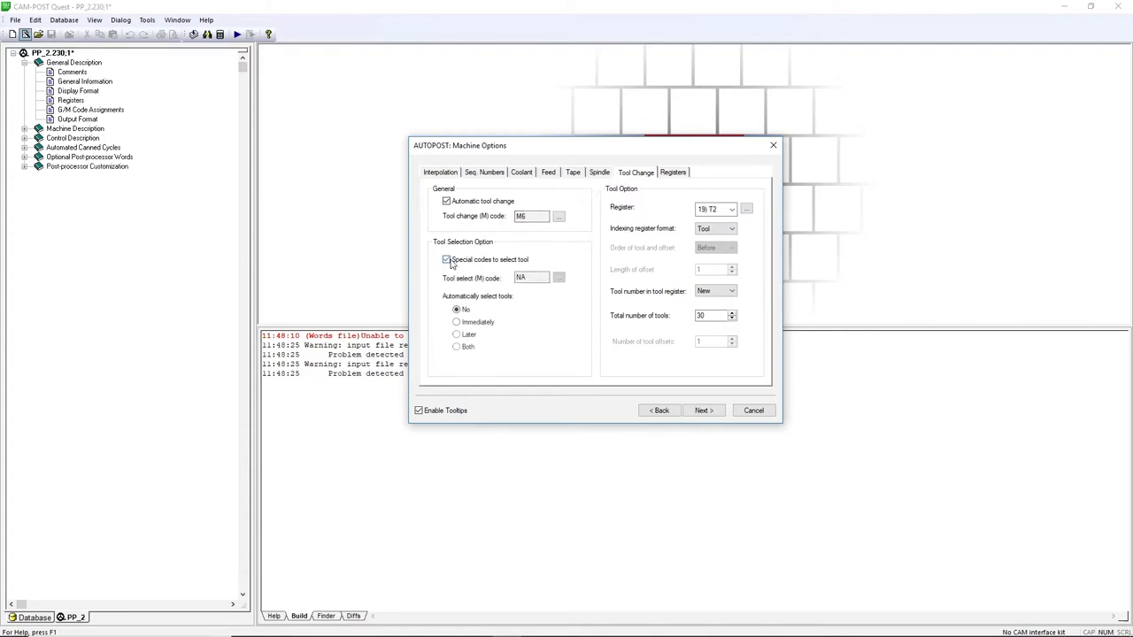
pyautogui.click(485, 327)
pyautogui.click(714, 412)
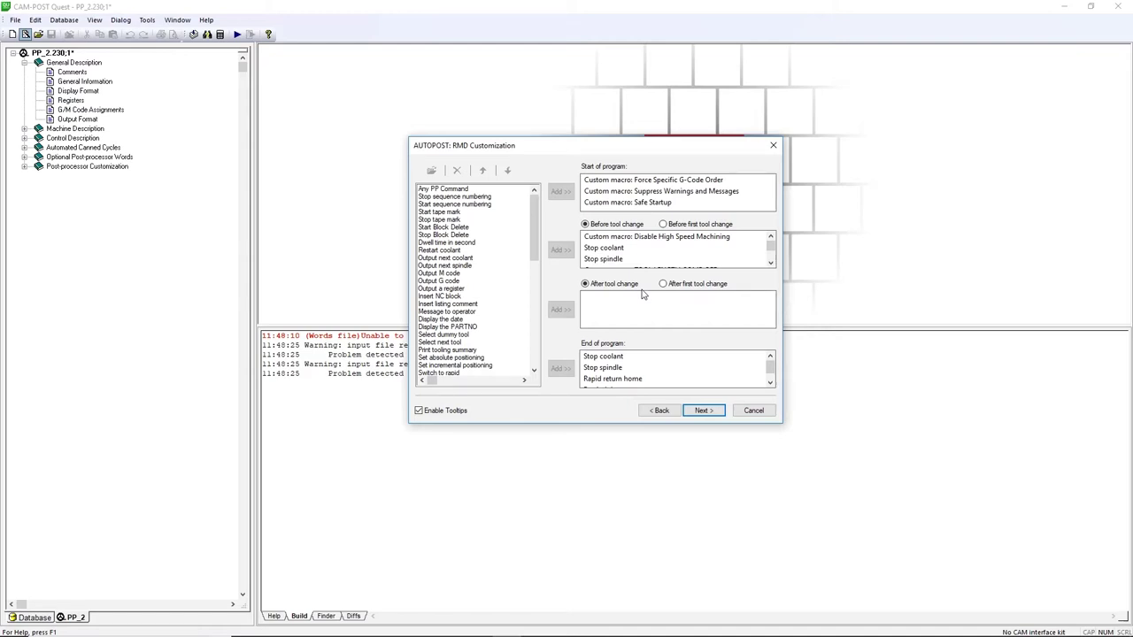
# Step: Insert Print tooling summary after Safe Startup at the program start
pyautogui.click(649, 202)
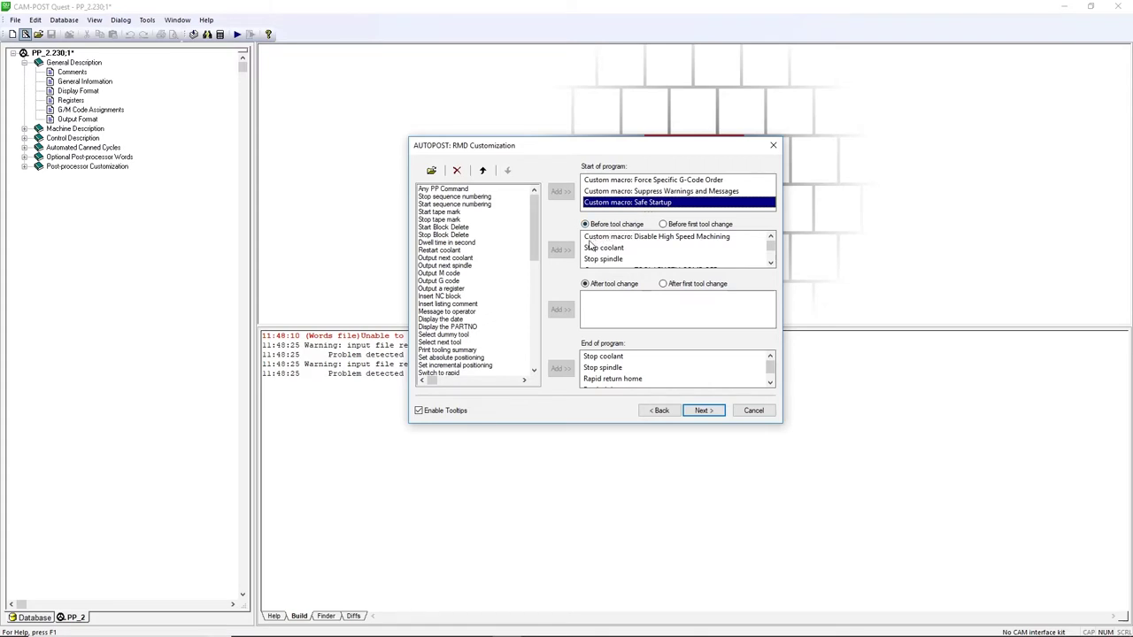
pyautogui.click(476, 351)
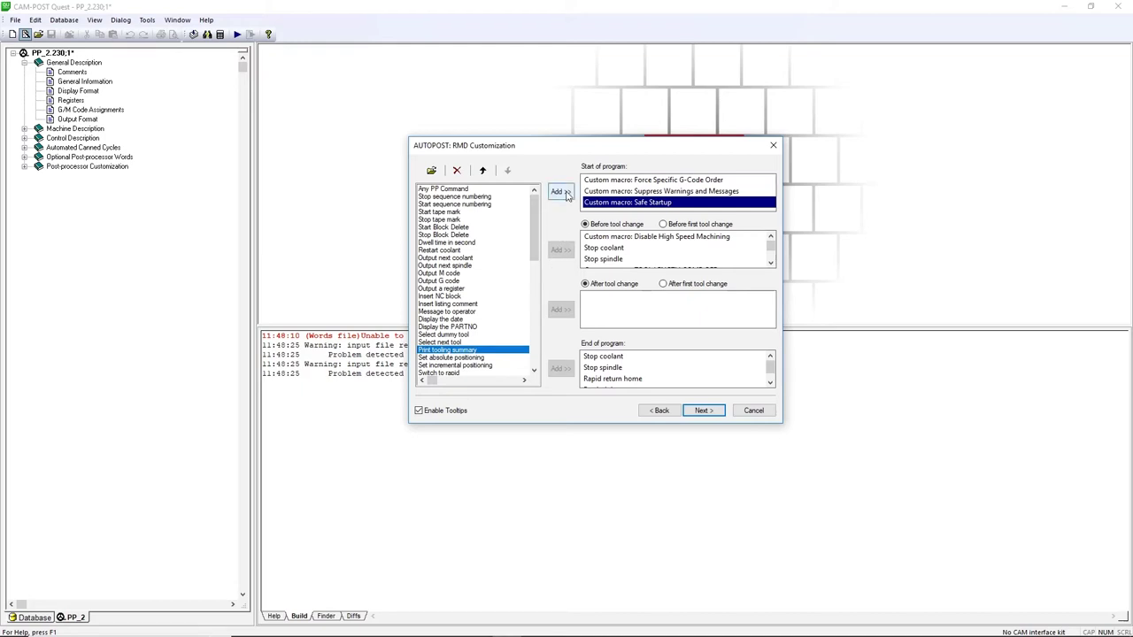
pyautogui.click(563, 192)
# Step: Add Display current mach. time after Rapid return home at the program end
pyautogui.scroll(-10, 496, 317)
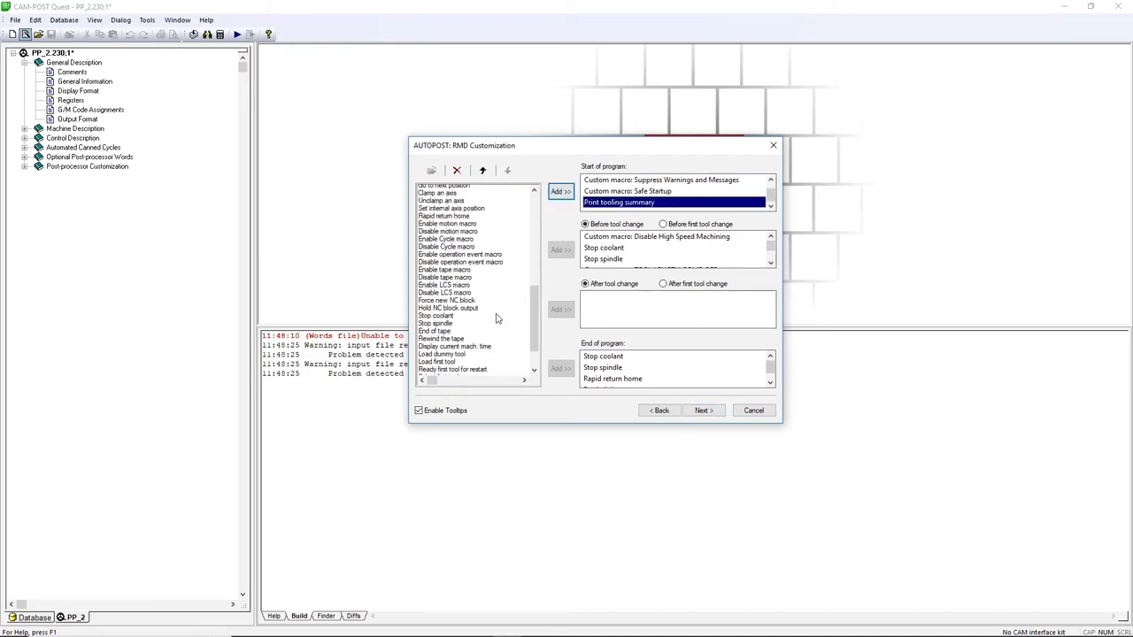
pyautogui.scroll(-1, 495, 317)
pyautogui.click(495, 304)
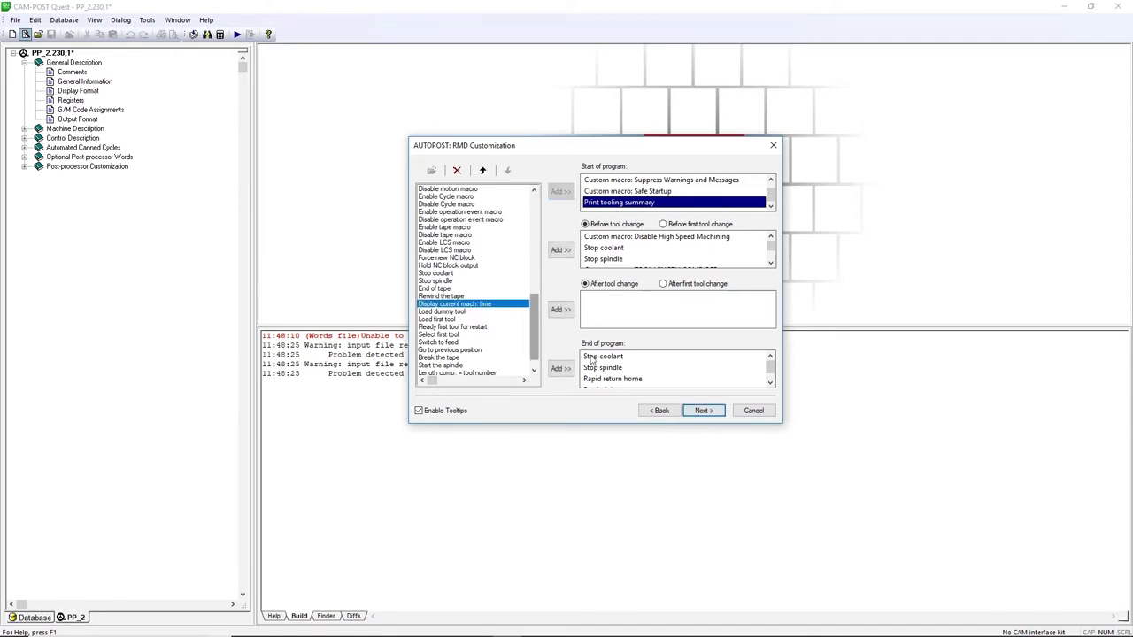
pyautogui.click(770, 383)
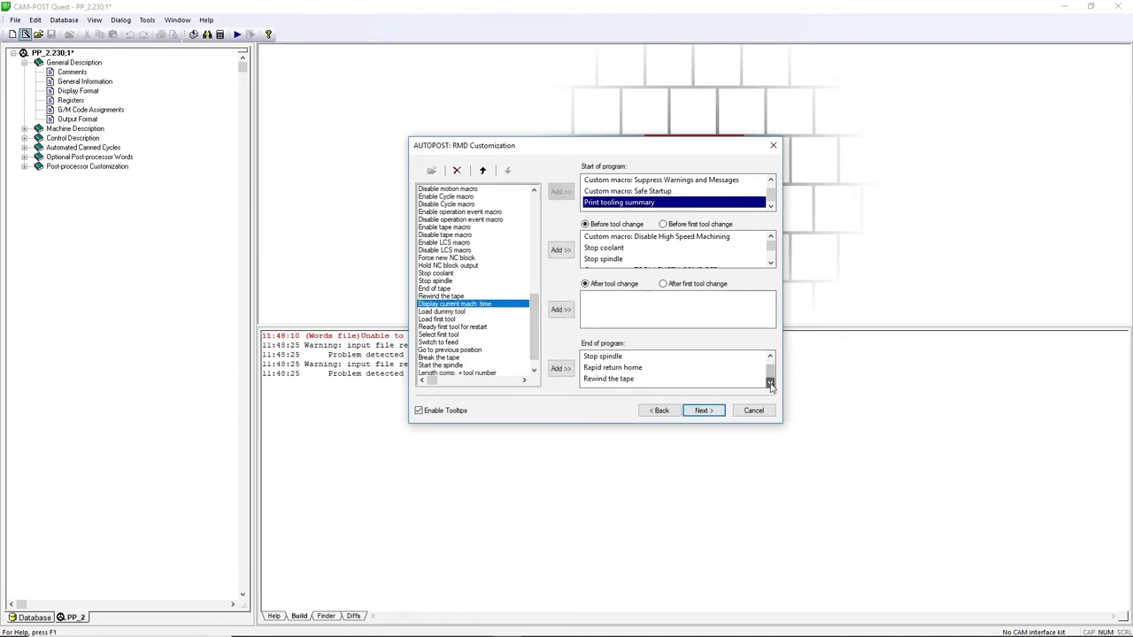
pyautogui.click(604, 368)
pyautogui.click(560, 368)
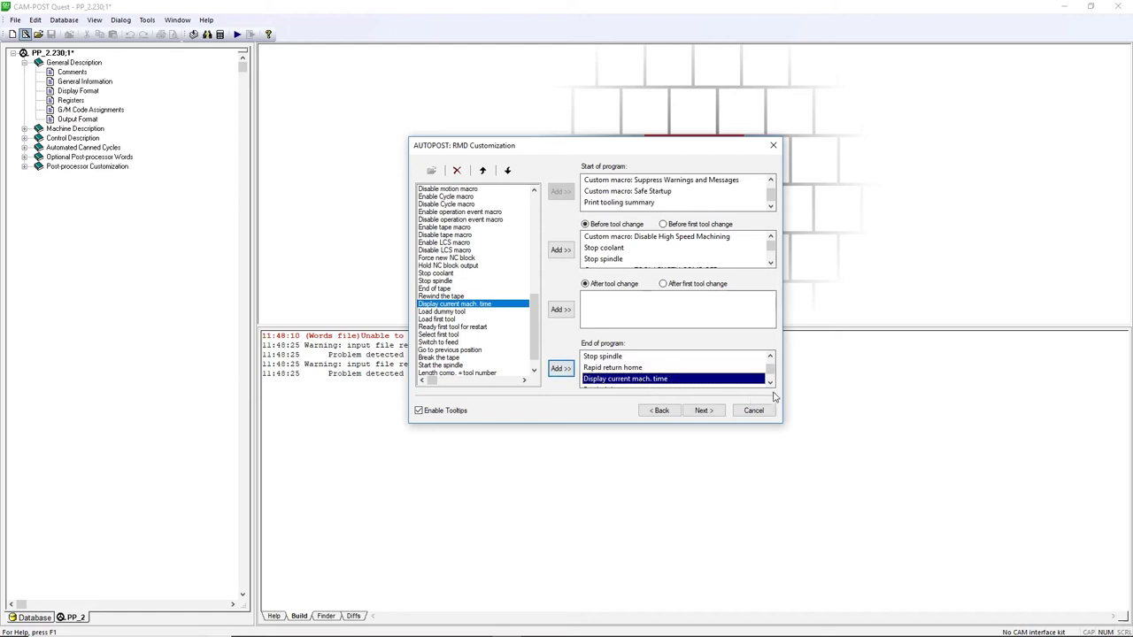
# Step: Complete the wizard with 'Generate the post on exit?' checked to build PP_2
pyautogui.click(704, 410)
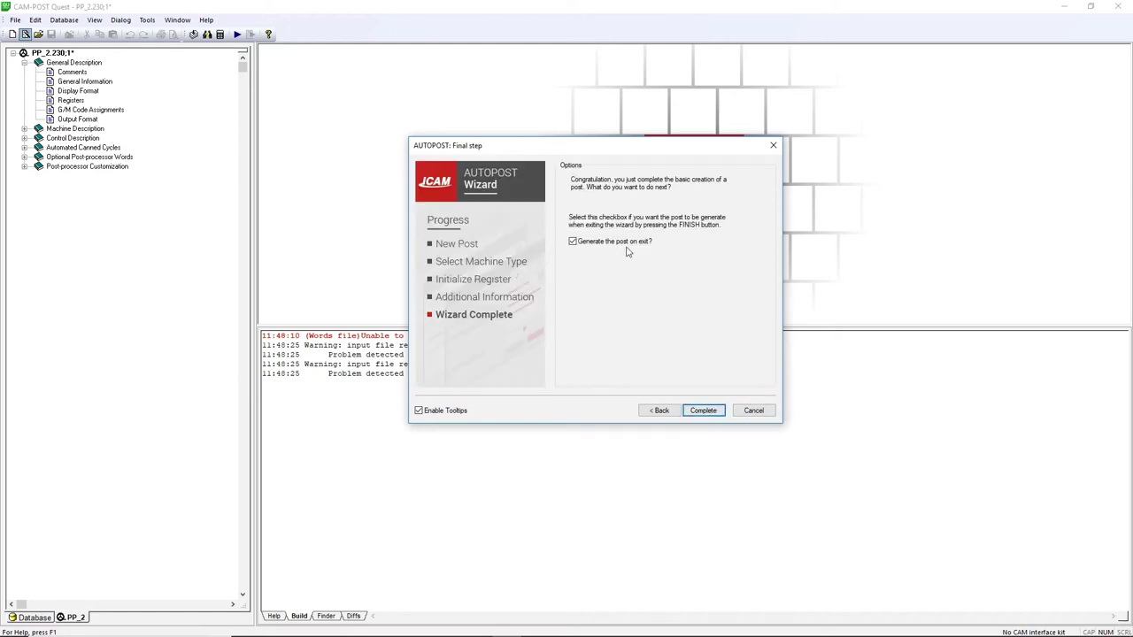
pyautogui.click(700, 411)
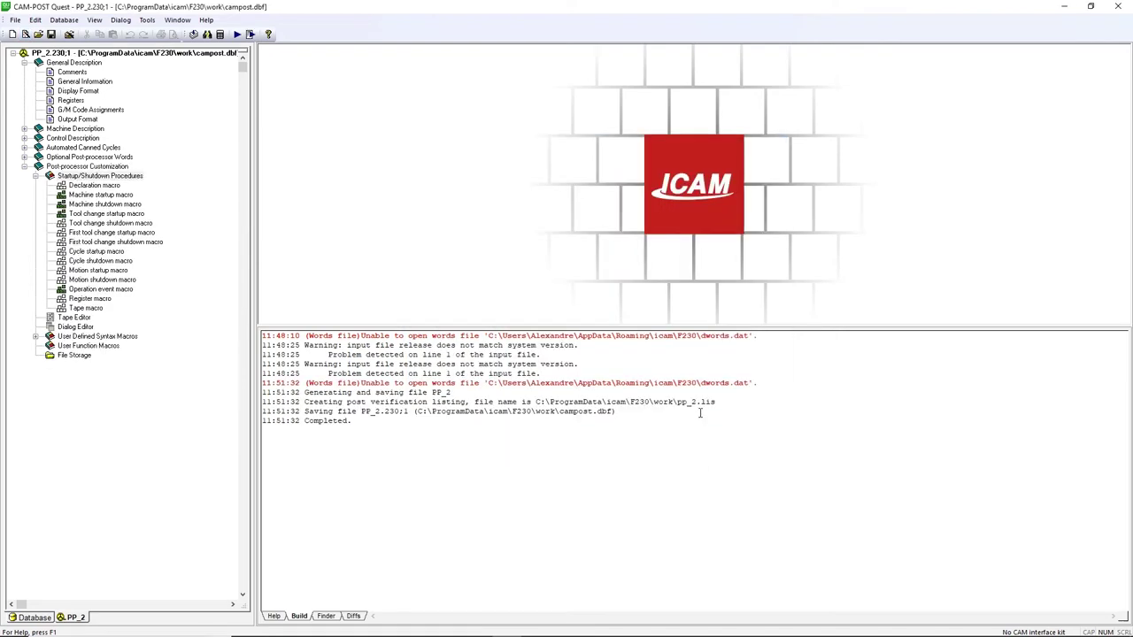